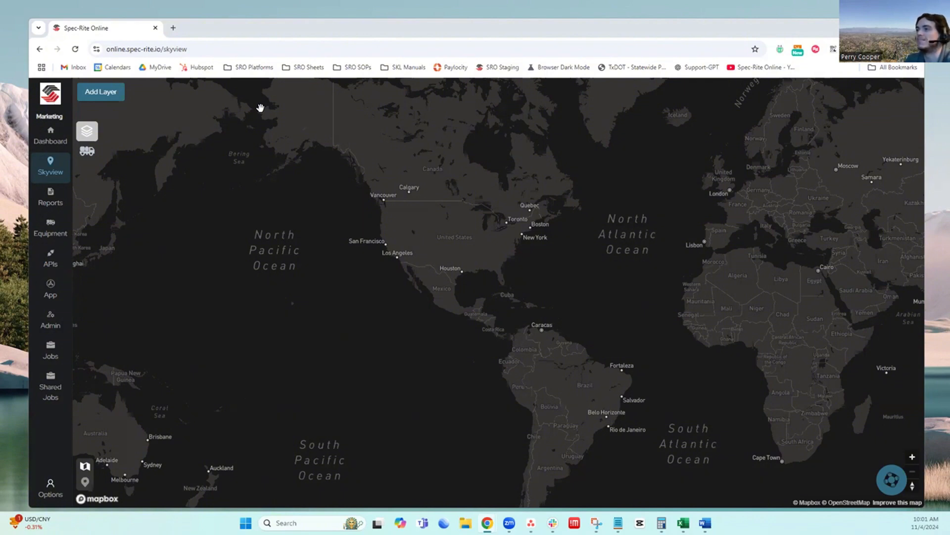
Add a new map layer and name it Layer 1
click(105, 98)
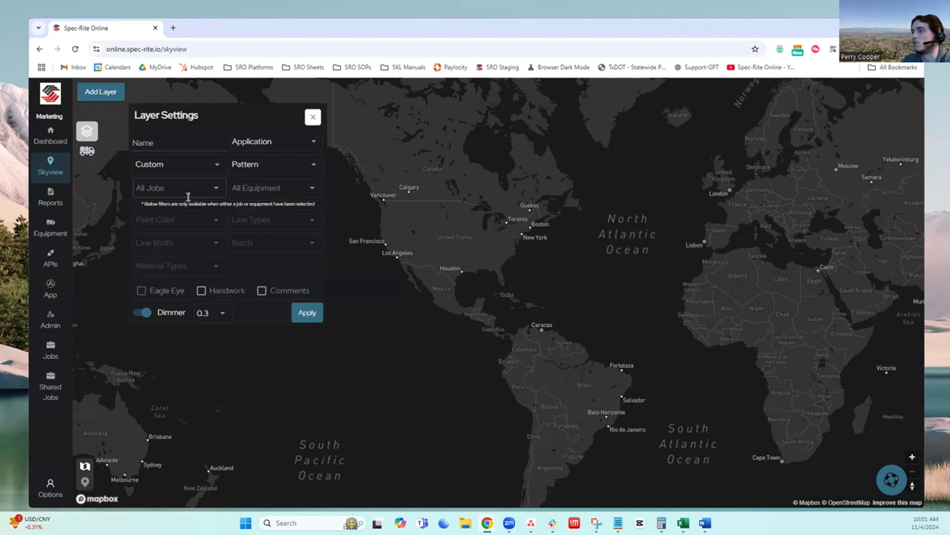
click(216, 163)
click(305, 163)
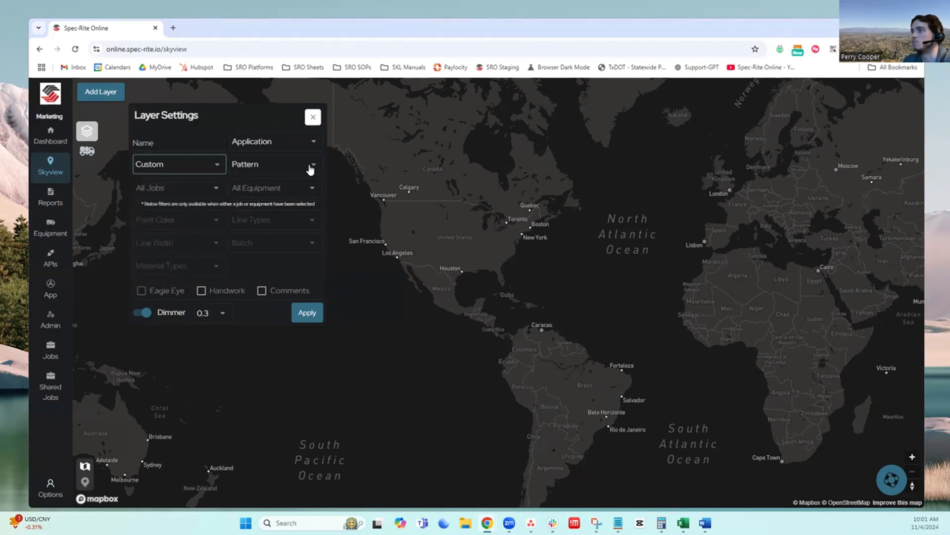
click(308, 164)
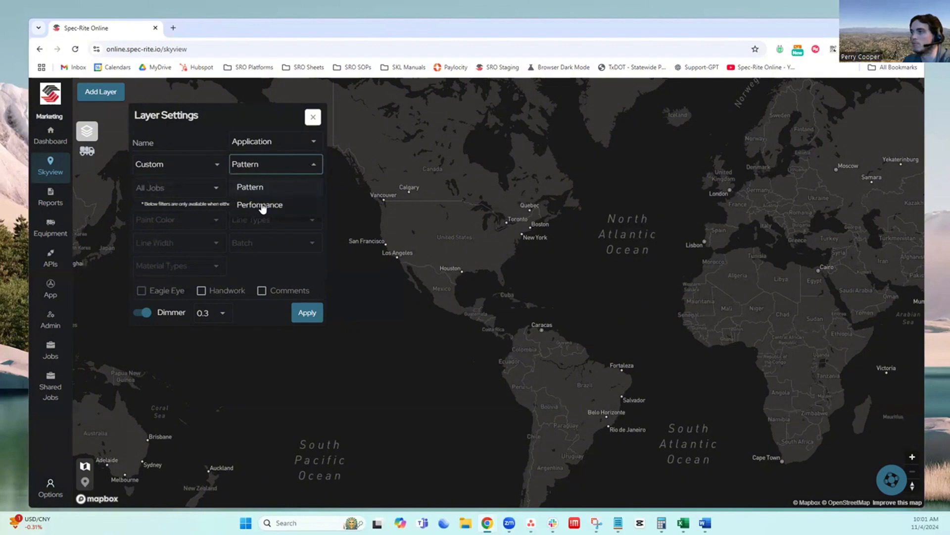
click(187, 143)
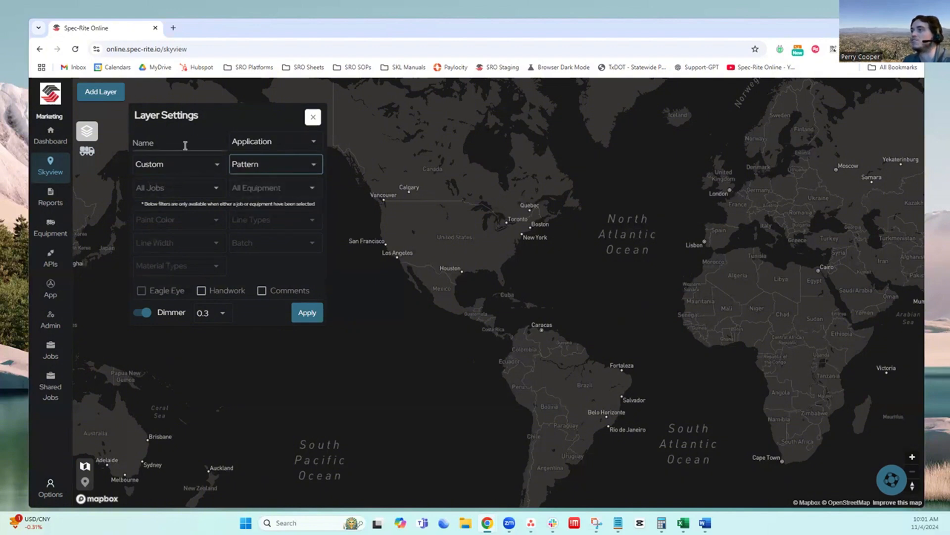
click(184, 145)
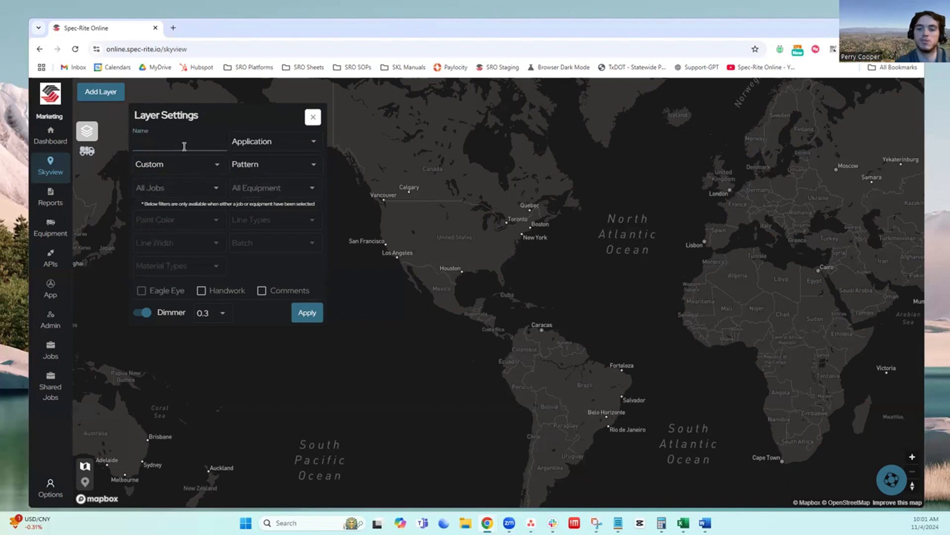
text(Layer 1)
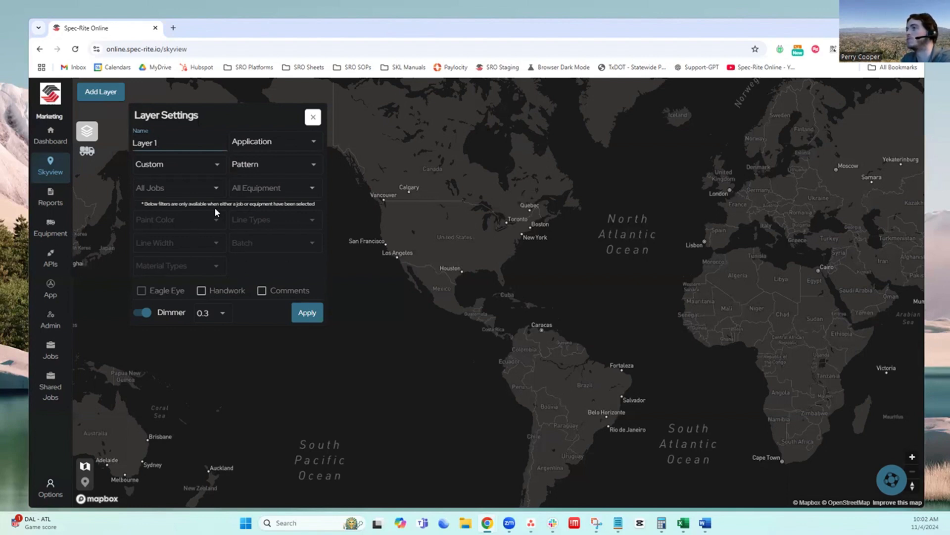
Limit Layer 1 to job C31101 and filter its paint color to Yellow
click(191, 189)
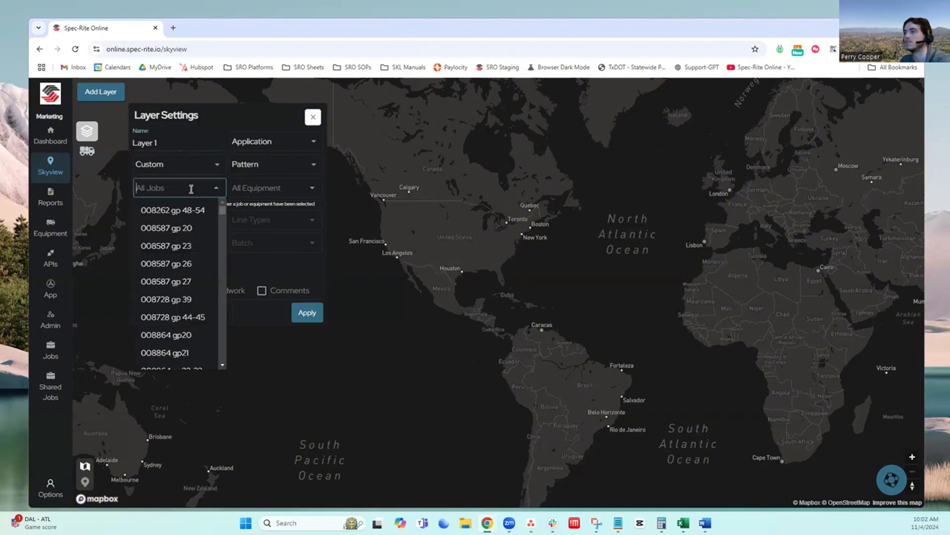
text(C31101)
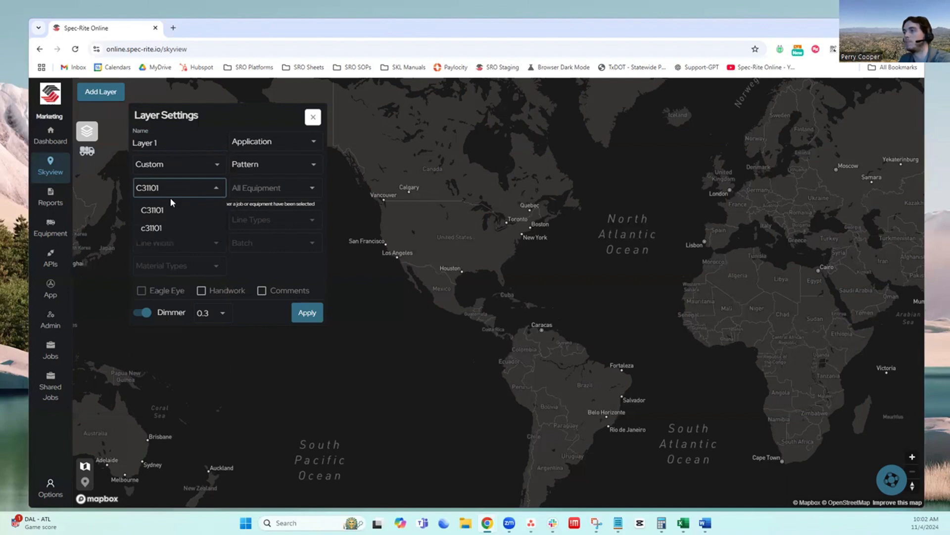
click(167, 211)
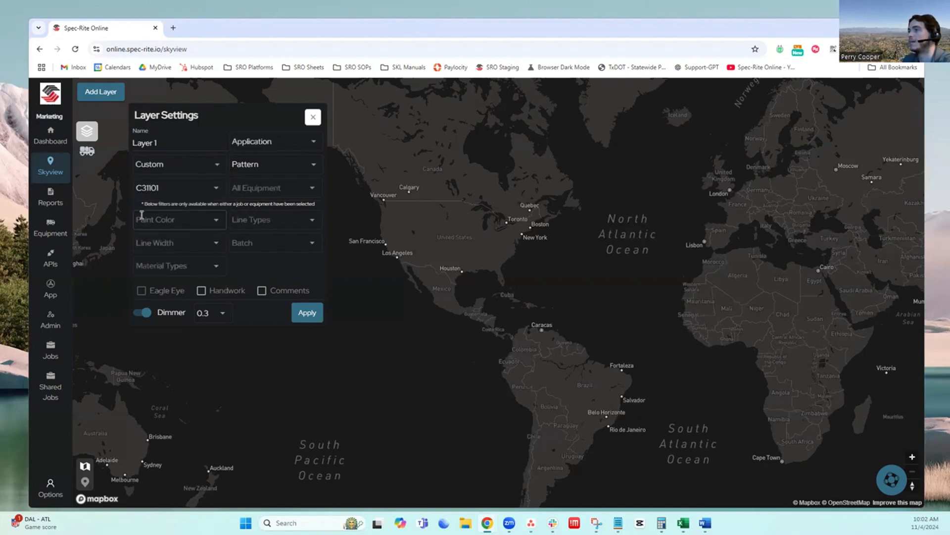
click(215, 244)
click(215, 223)
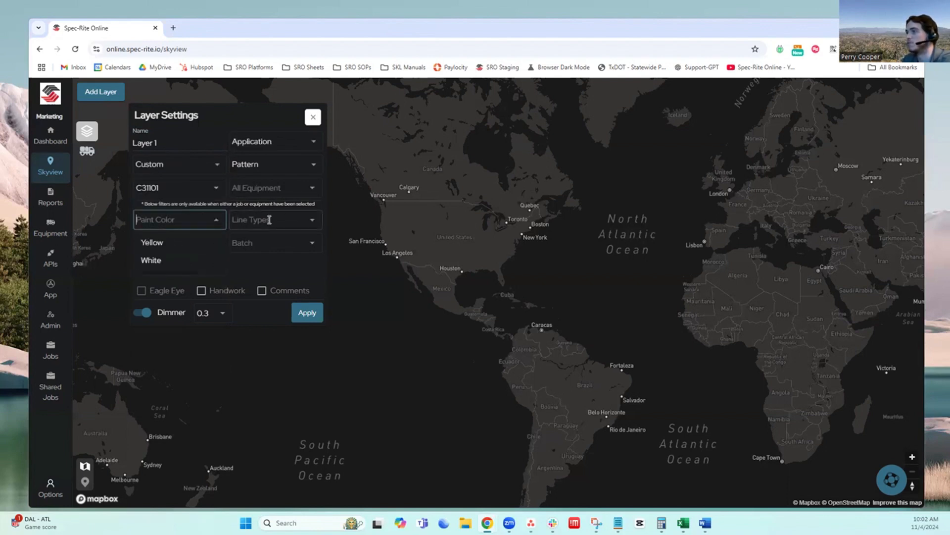
click(313, 221)
click(211, 223)
click(211, 223)
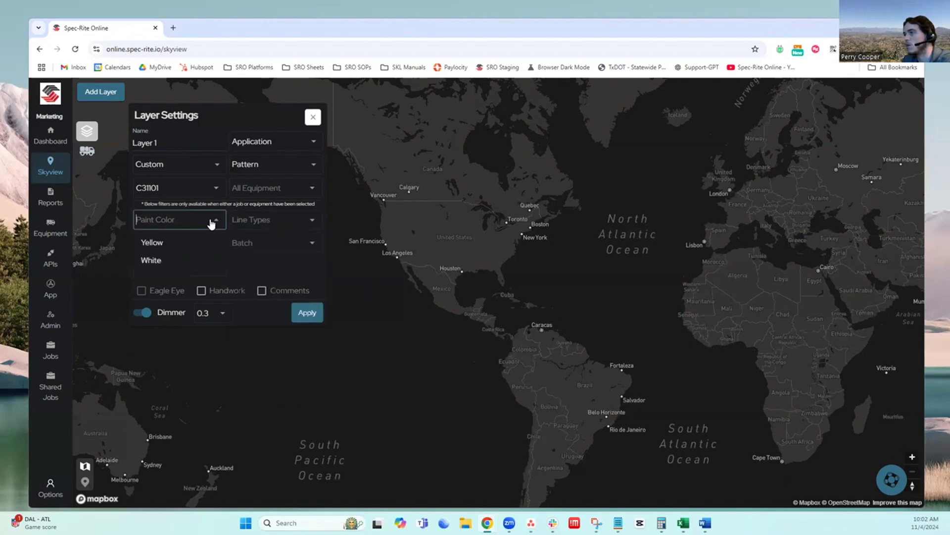
click(153, 243)
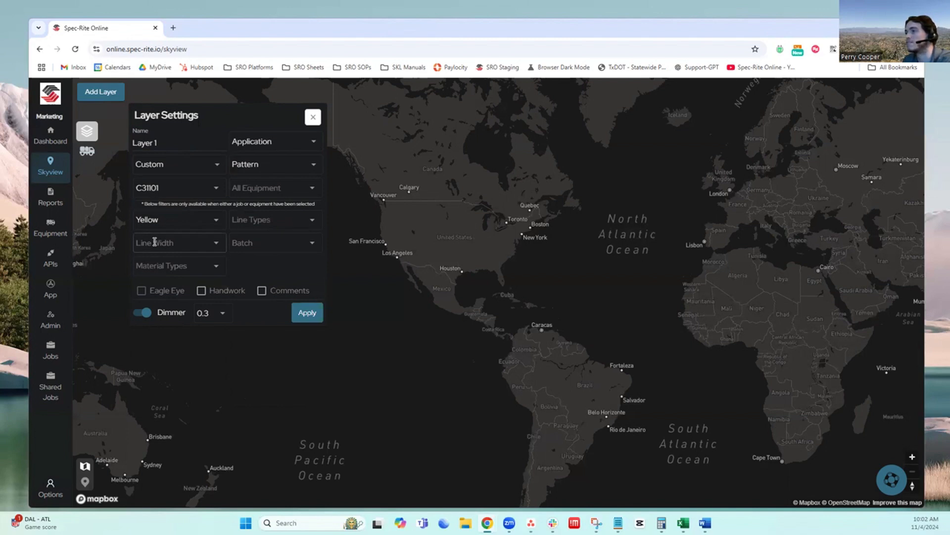
Filter Layer 1 to the Solid-Solid Center Line type and apply the layer to the map
click(295, 223)
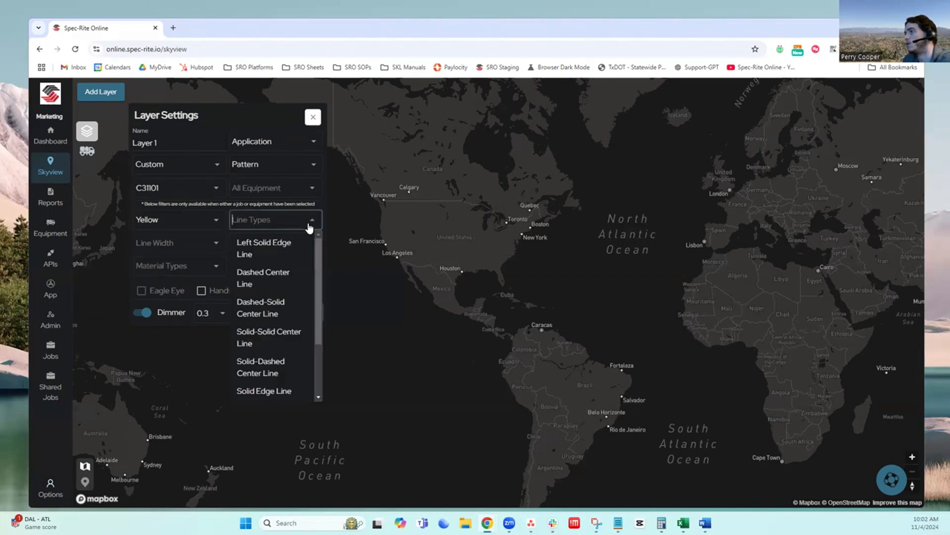
click(262, 338)
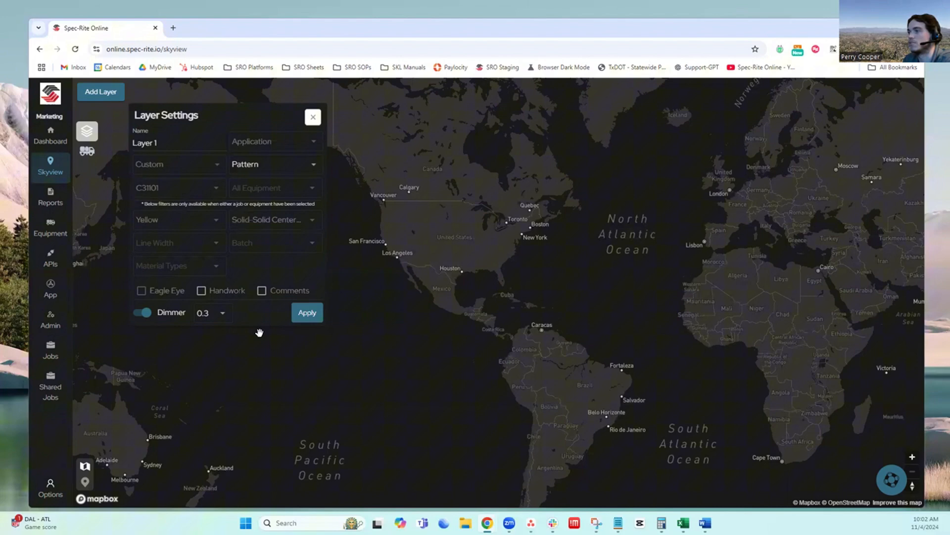
click(303, 313)
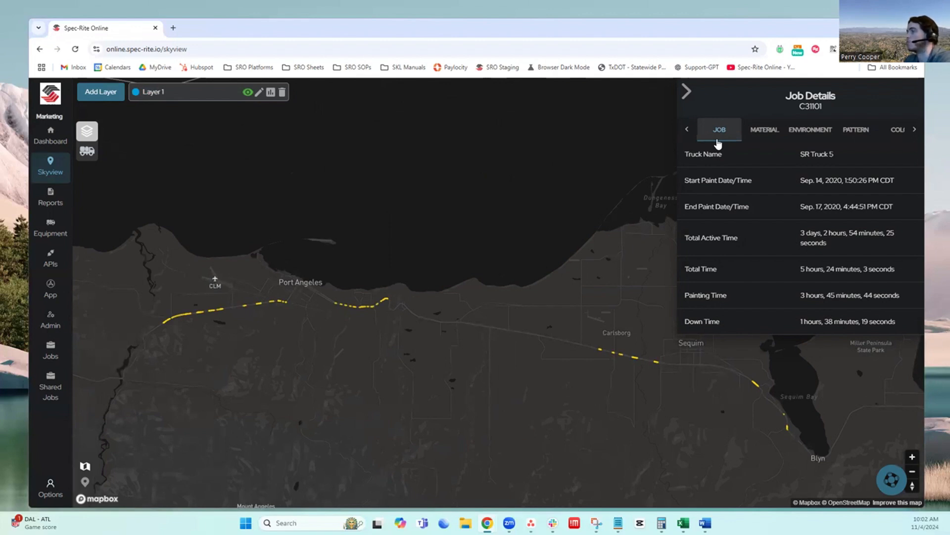
Review job C31101's material, environment, pattern, color, calibration and telematics details, and collapse the job details
click(782, 142)
click(807, 140)
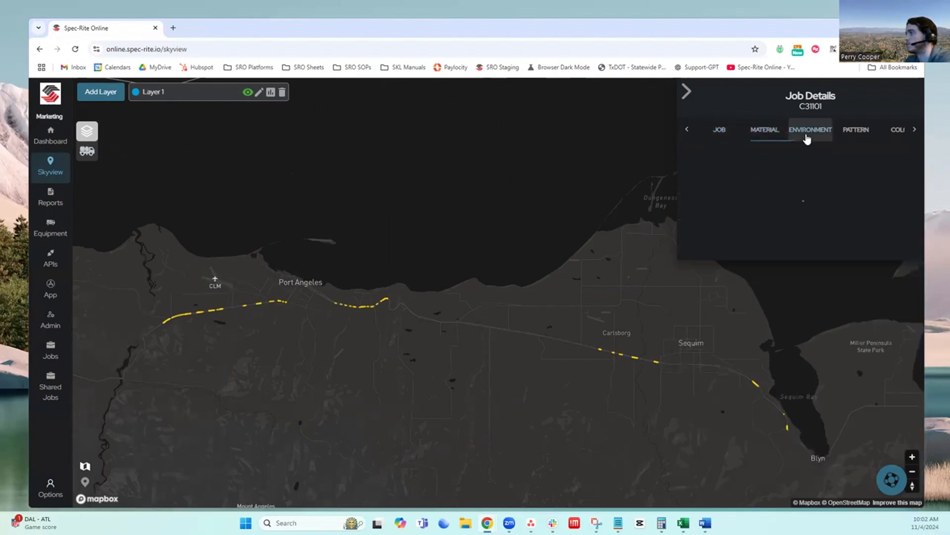
click(851, 139)
click(913, 131)
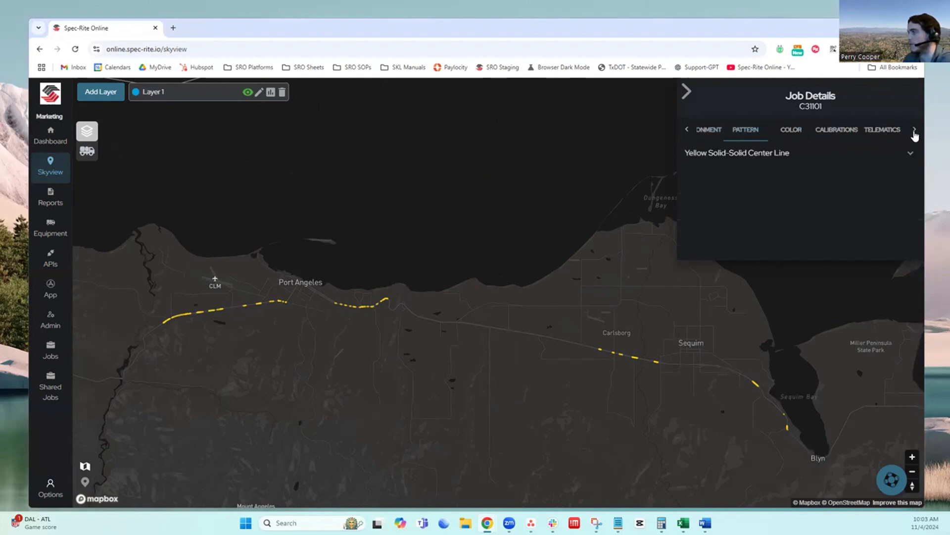
click(791, 136)
click(832, 132)
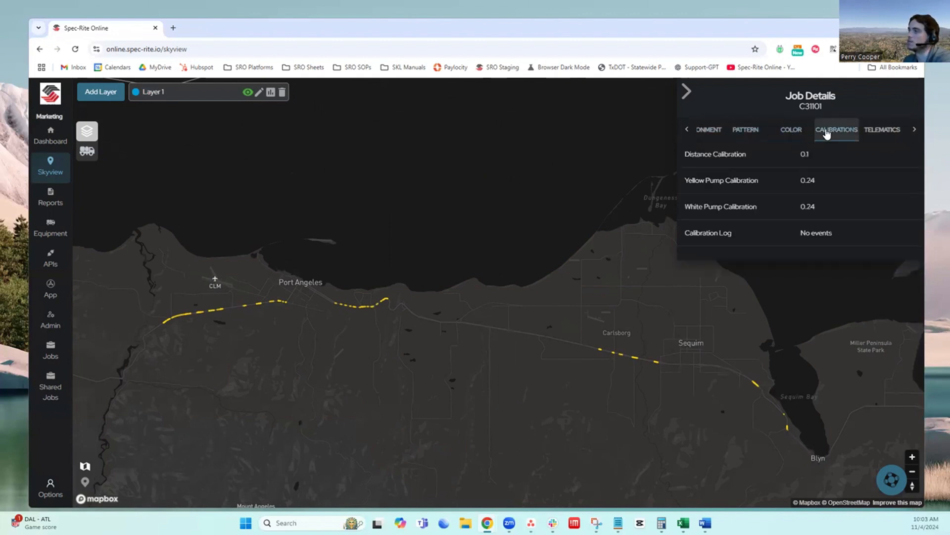
click(879, 136)
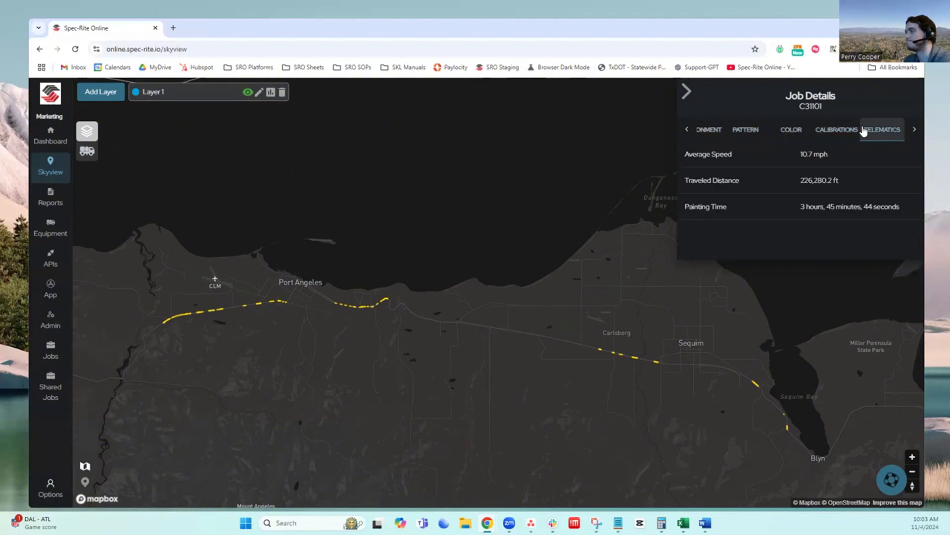
click(686, 90)
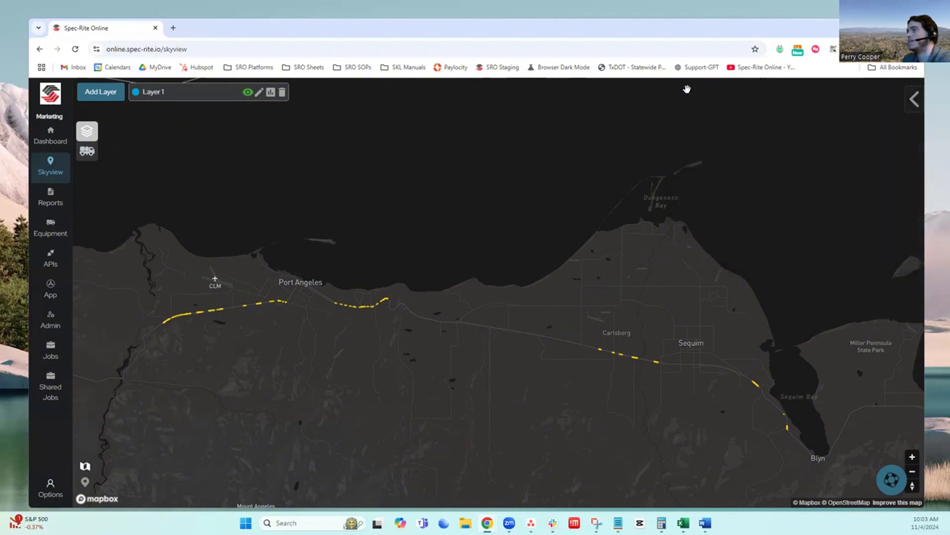
Check Layer 1's settings without editing them, and hide the layer and show it again on the map
click(260, 94)
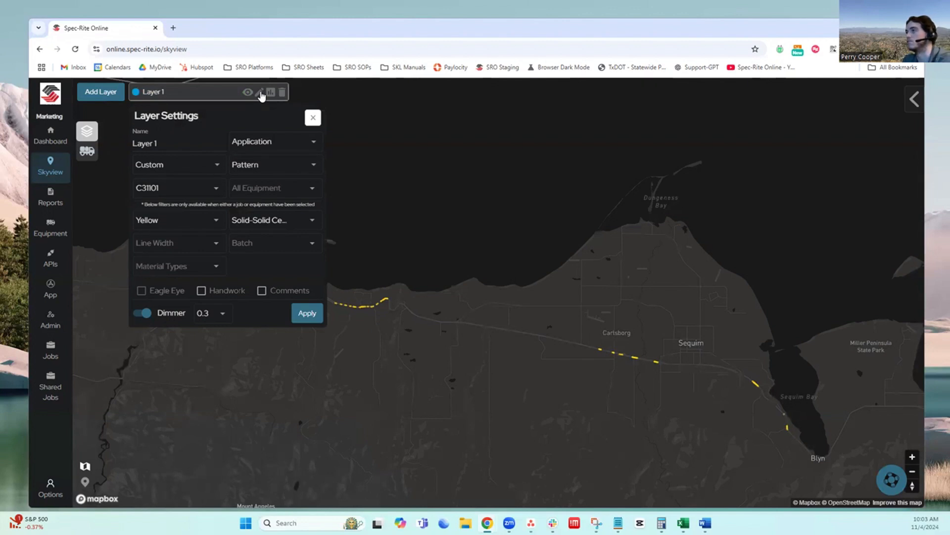
click(313, 118)
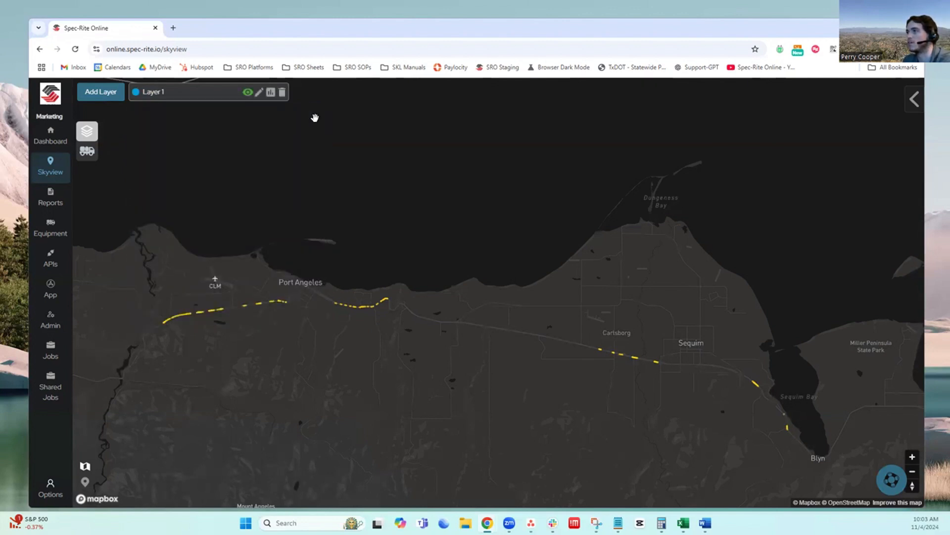
click(247, 94)
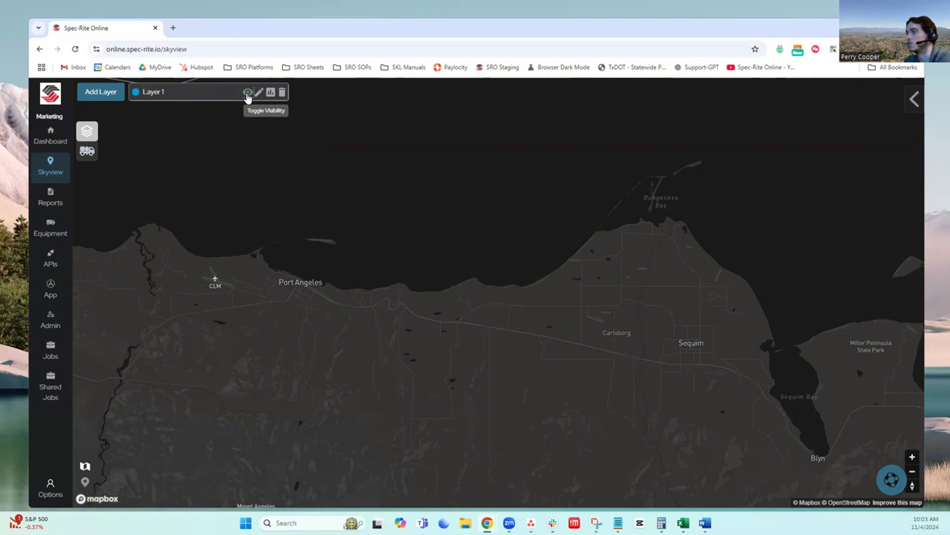
click(247, 94)
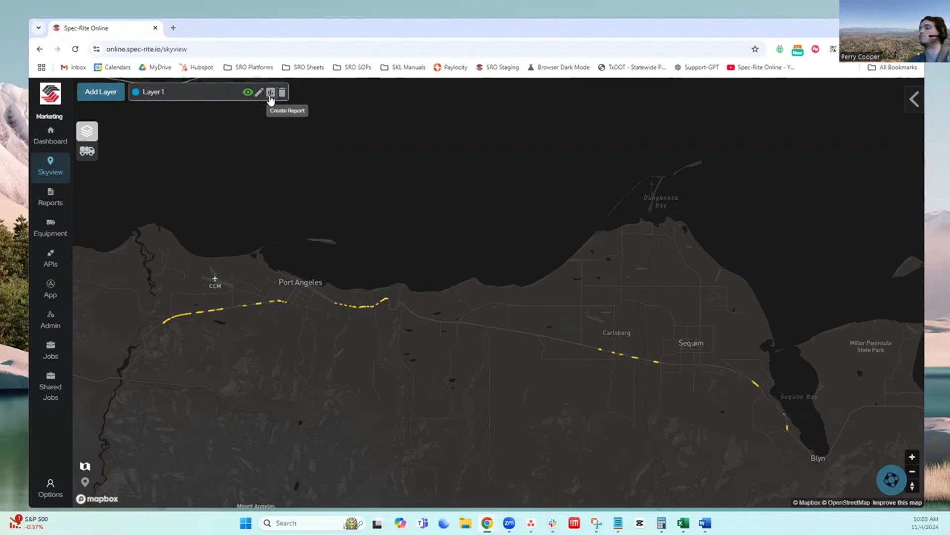
Look through the report templates offered for Layer 1 without creating a report
click(270, 95)
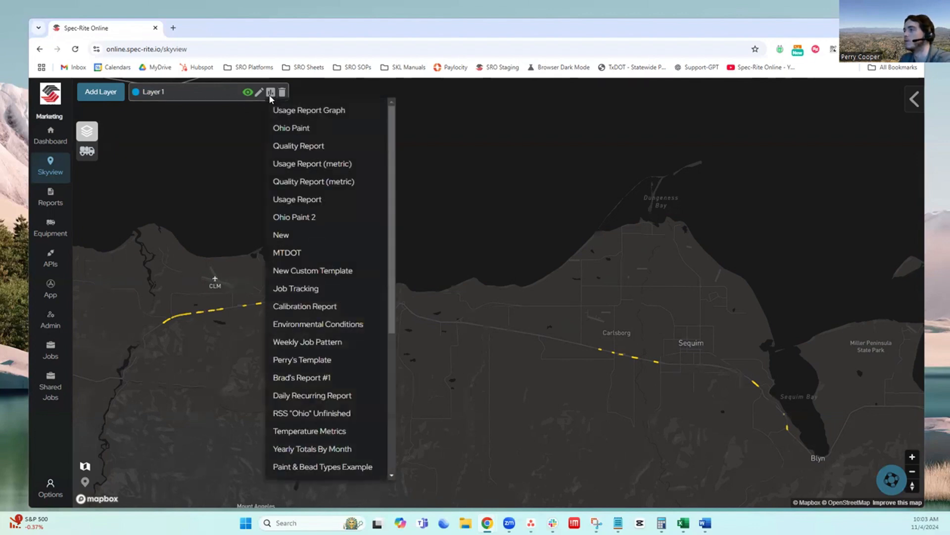
scroll(275, 291, down, 2)
click(209, 191)
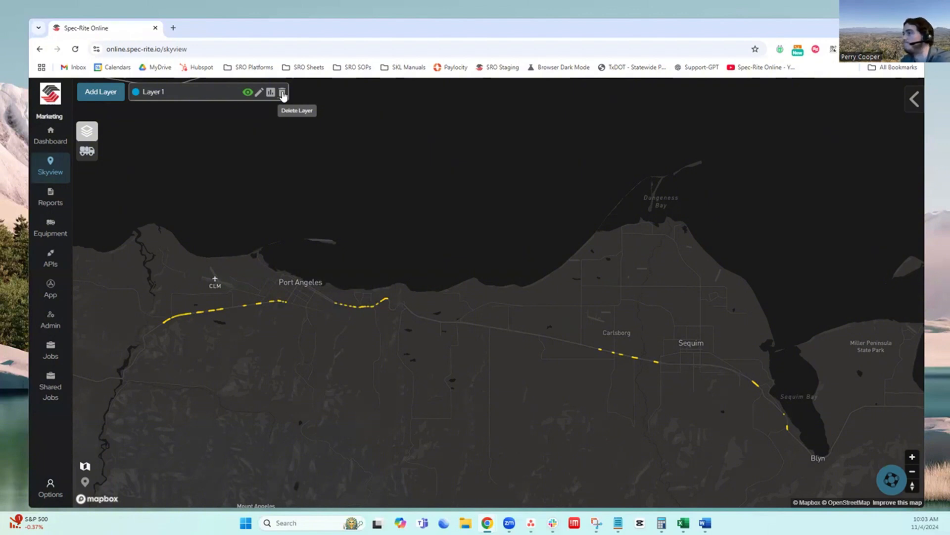
Add a second map layer named Layer 2 and limit it to job C31101
click(96, 95)
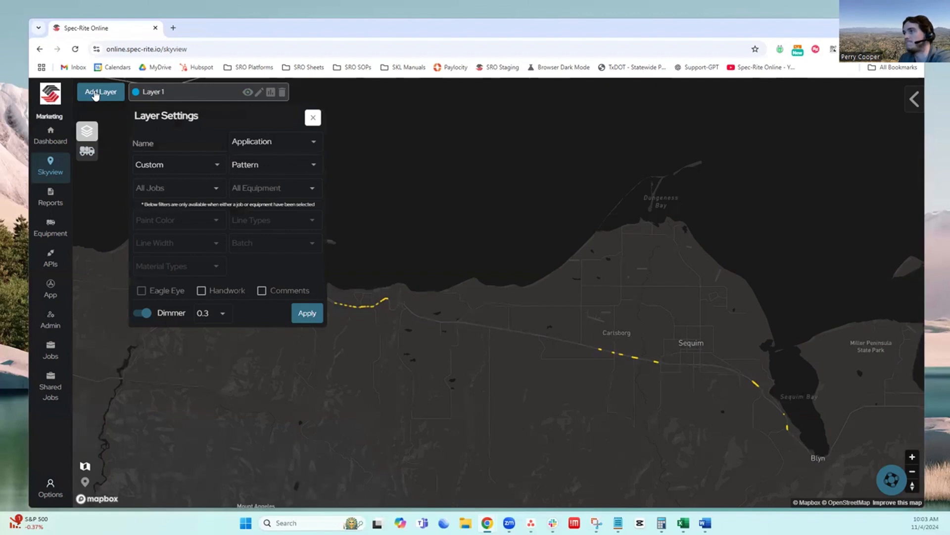
click(180, 138)
text(Layer 2)
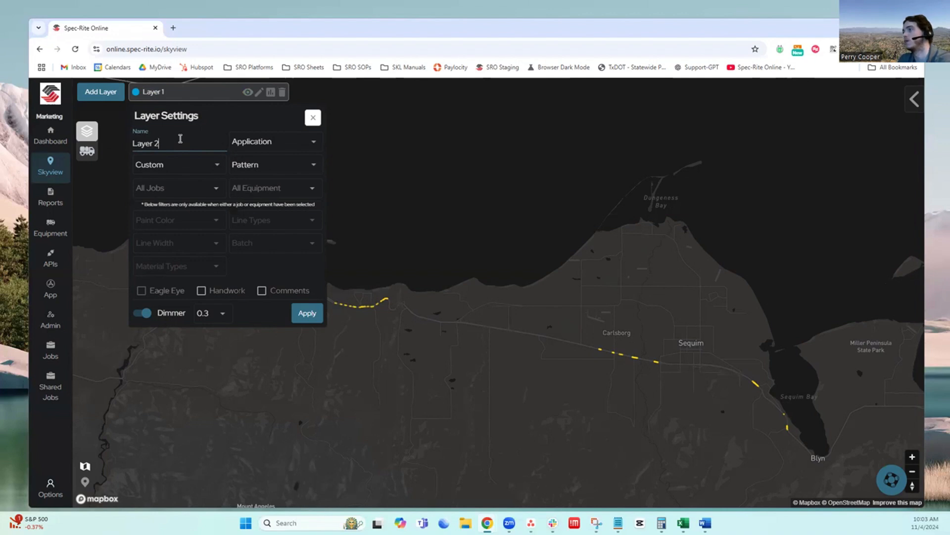
click(168, 185)
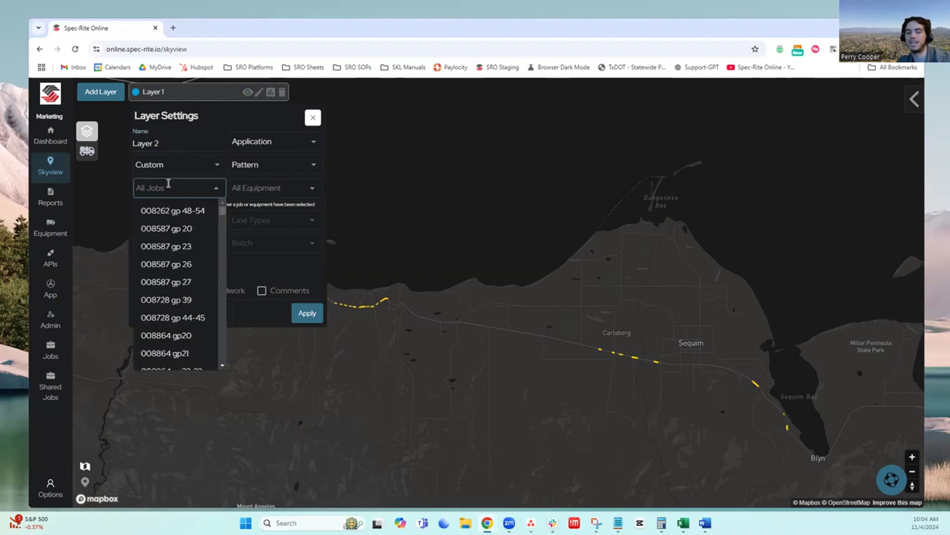
text(C31101)
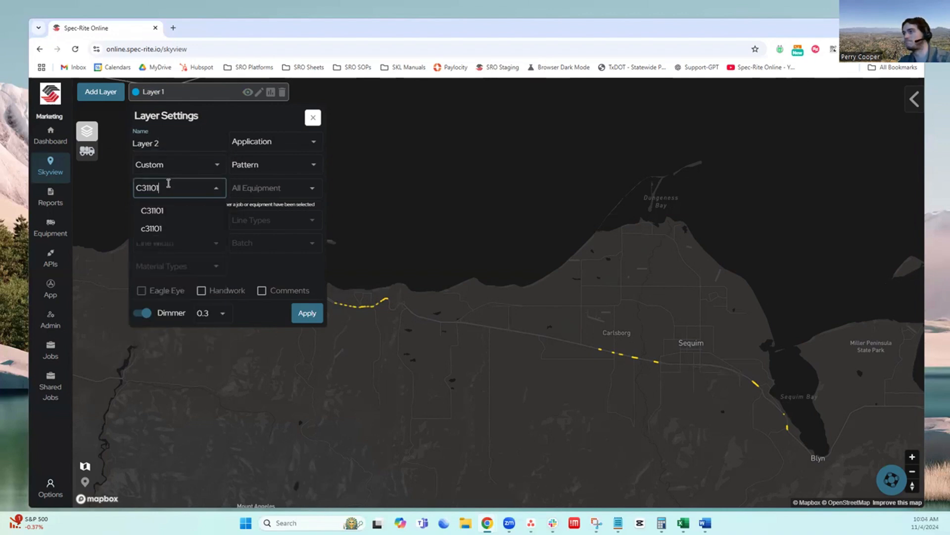
click(161, 215)
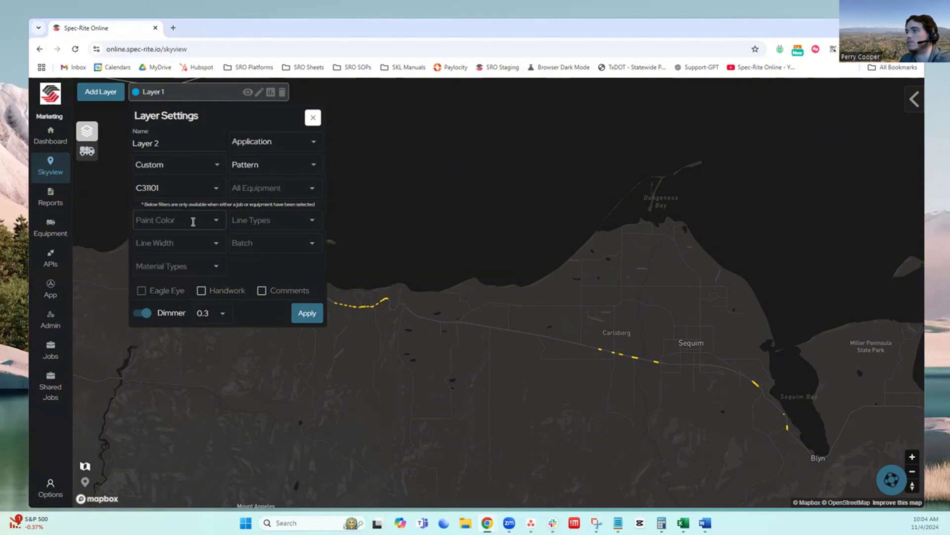
Filter Layer 2's paint color to White and apply the layer to the map
click(215, 227)
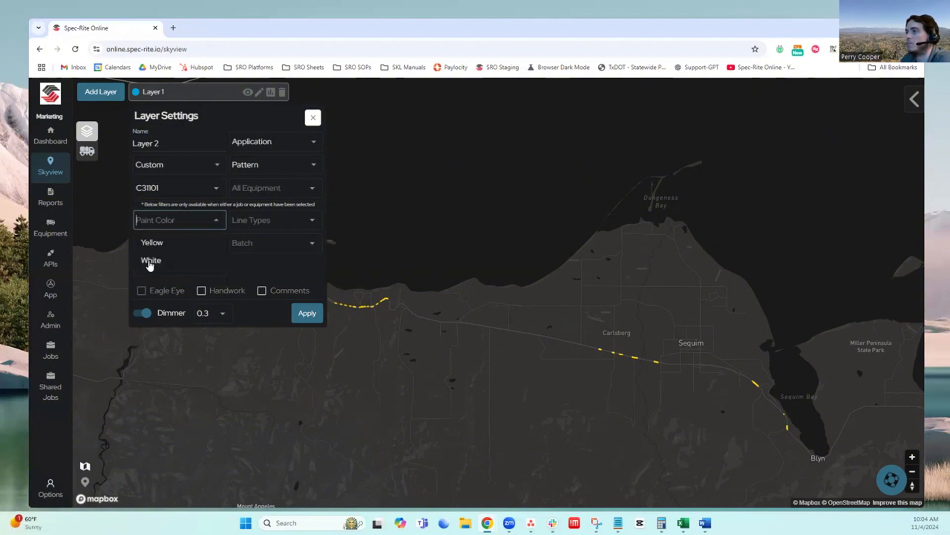
click(150, 261)
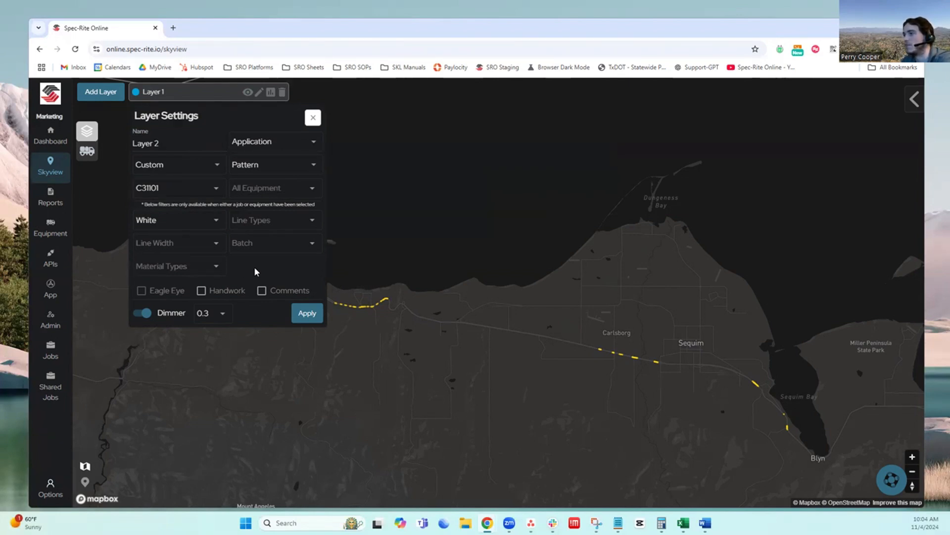
click(307, 313)
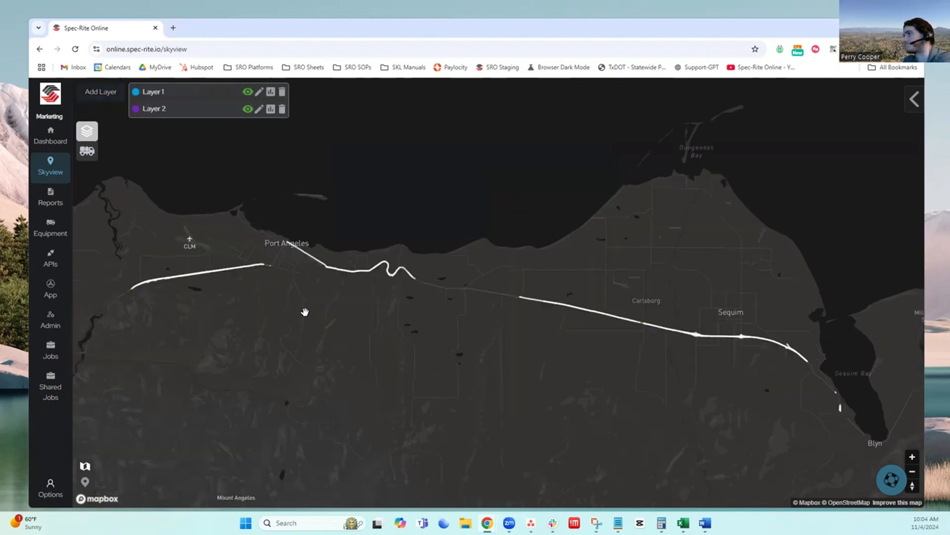
scroll(288, 245, down, 2)
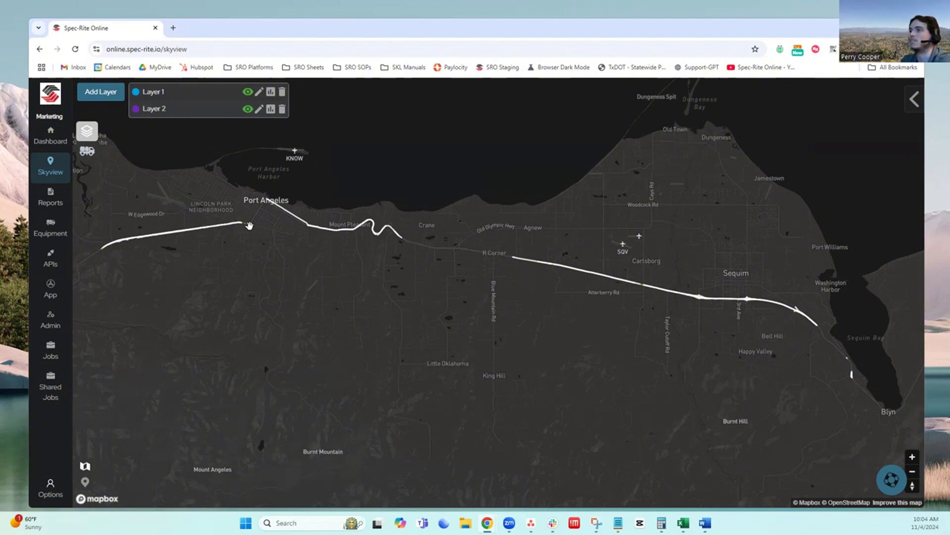
Hide Layer 2 to view only Layer 1's lines on the map, and show it again
click(248, 109)
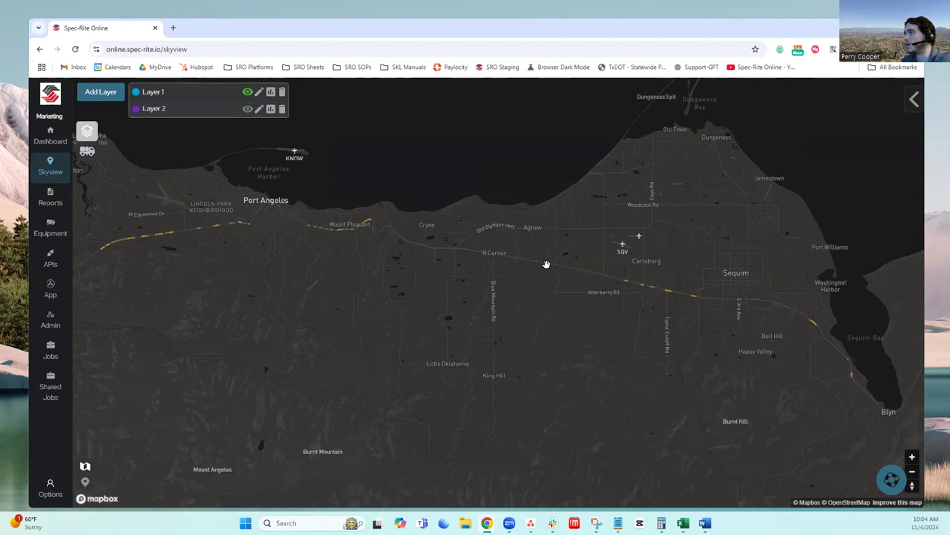
click(664, 291)
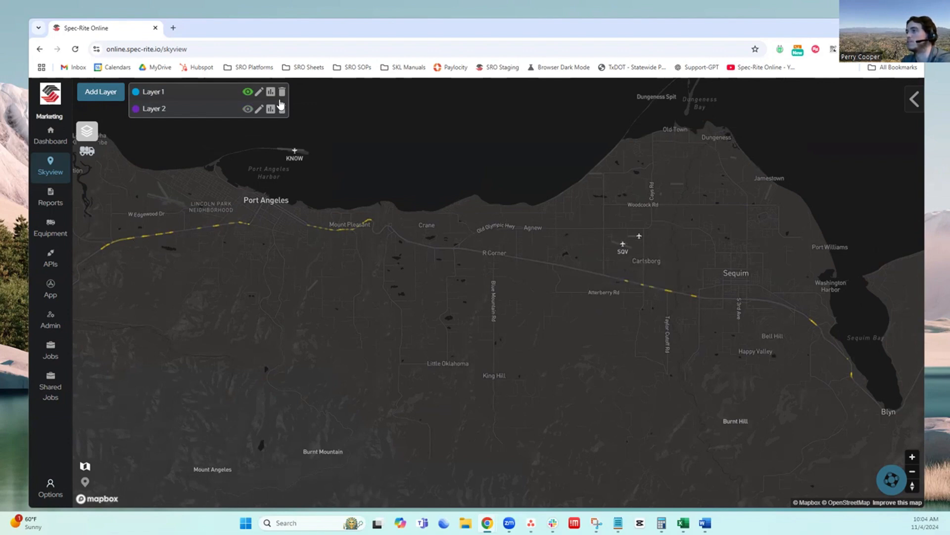
click(247, 109)
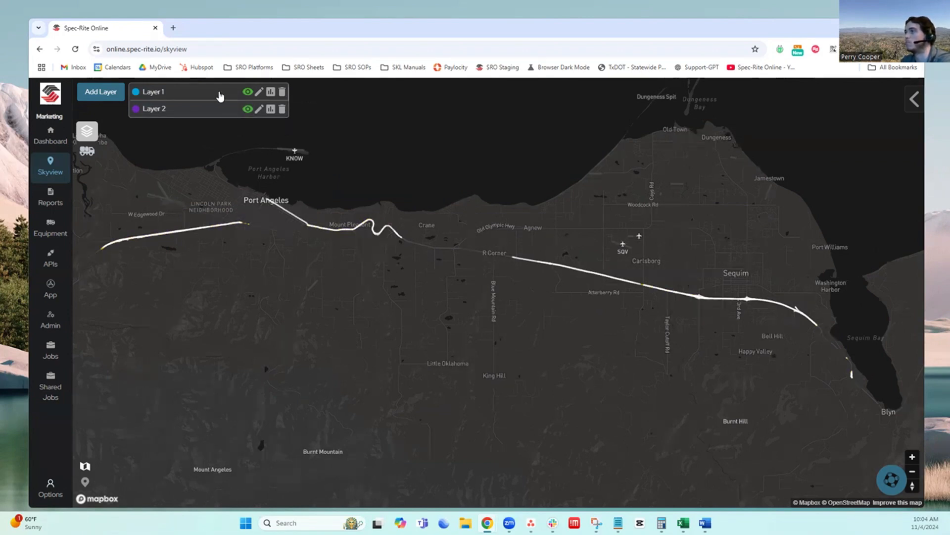
Set Layer 1's dimmer to 0.9 and apply the change to the map
click(258, 91)
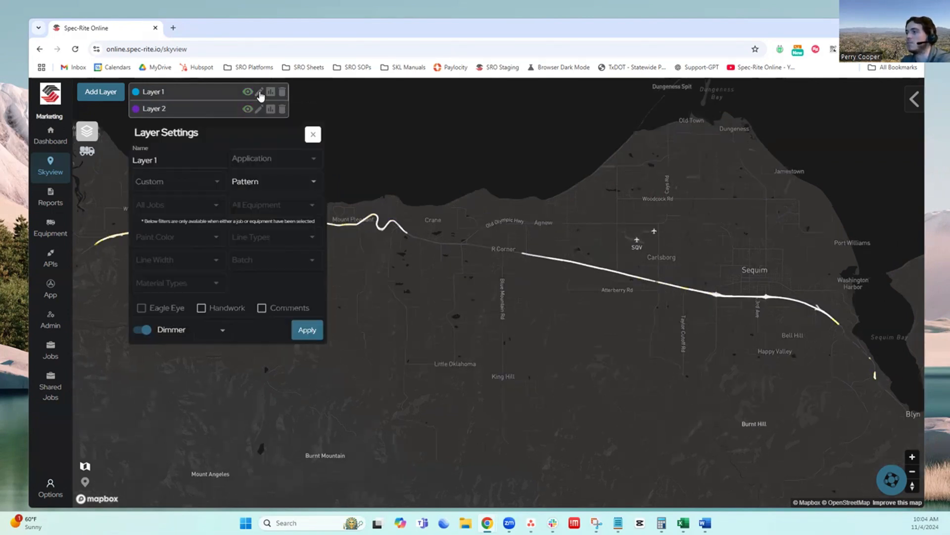
click(221, 334)
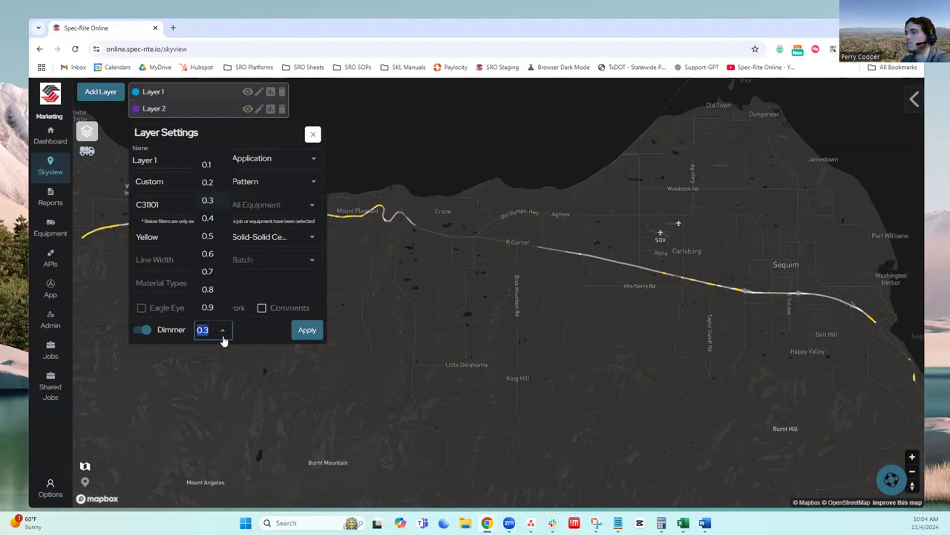
click(211, 311)
click(307, 331)
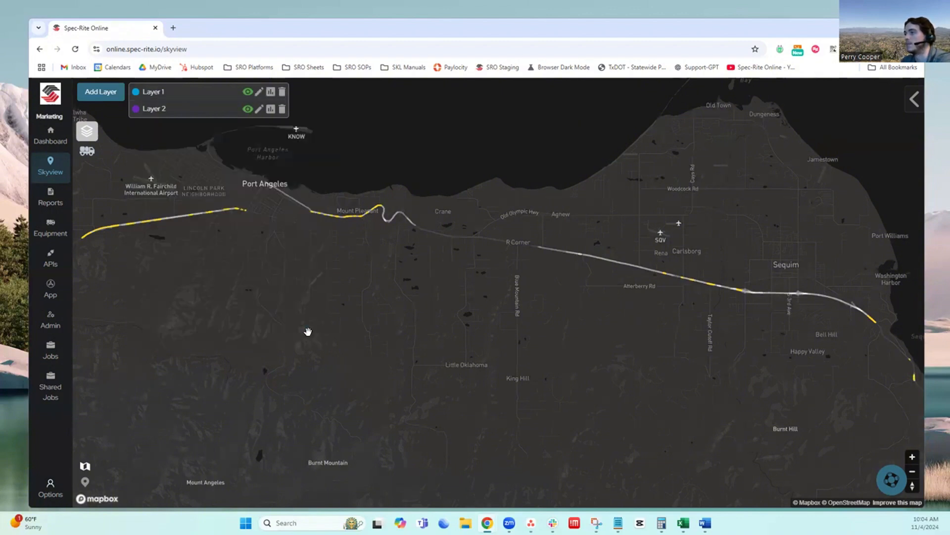
Delete Layer 2 from the map's layer list
scroll(240, 266, down, 1)
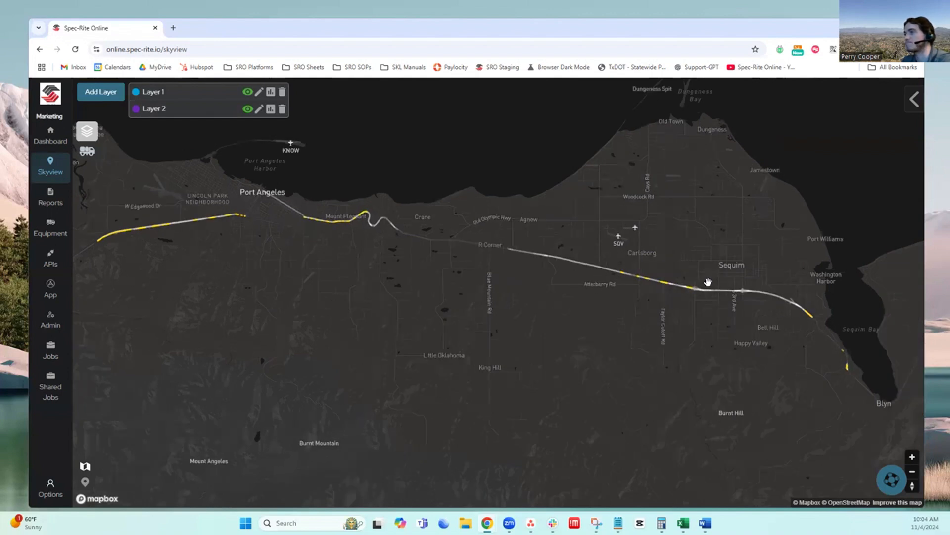
click(282, 110)
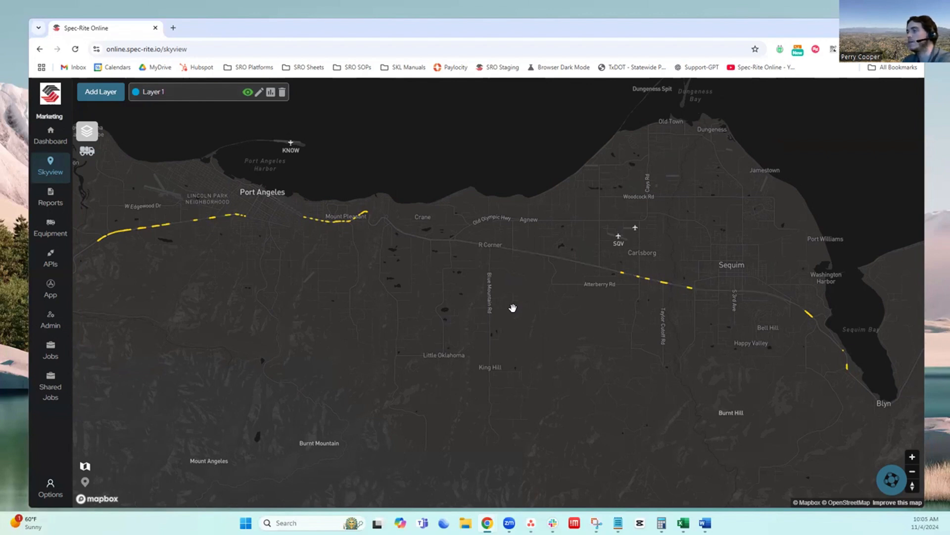
Enable Comments for Layer 1, apply the change to the map, and recheck the layer's settings without further edits
click(258, 94)
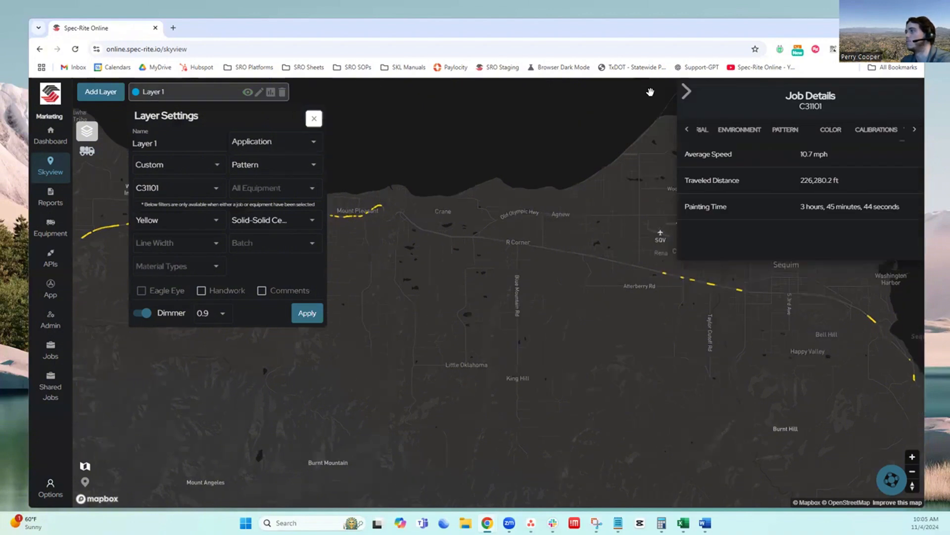
click(686, 92)
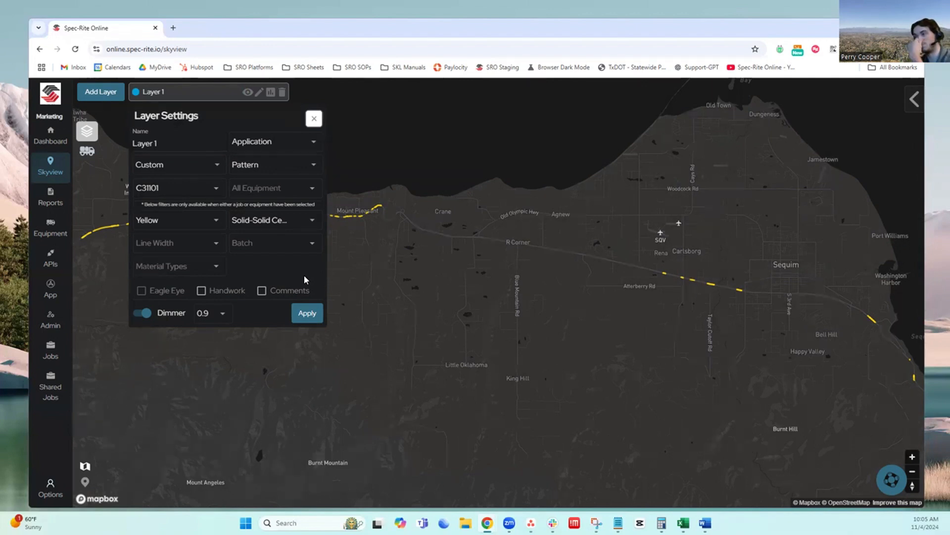
click(262, 291)
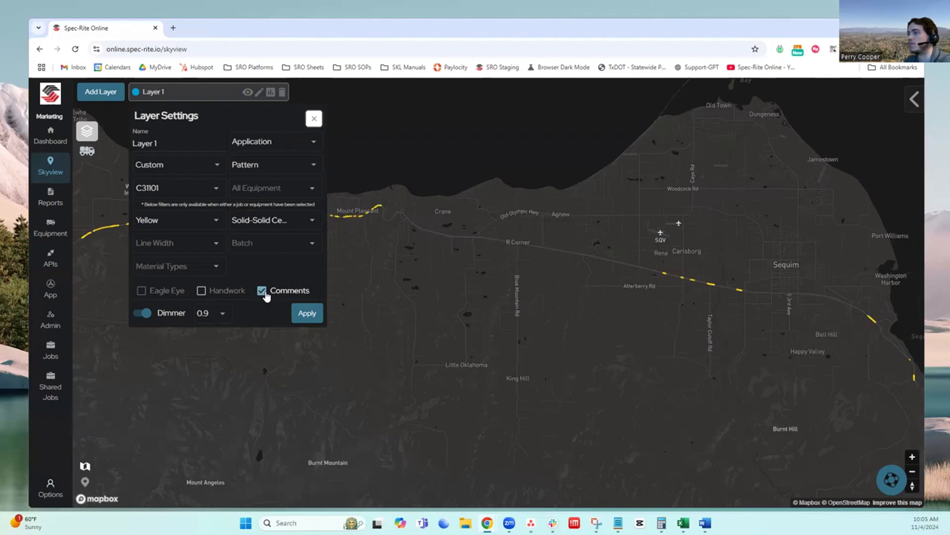
click(307, 313)
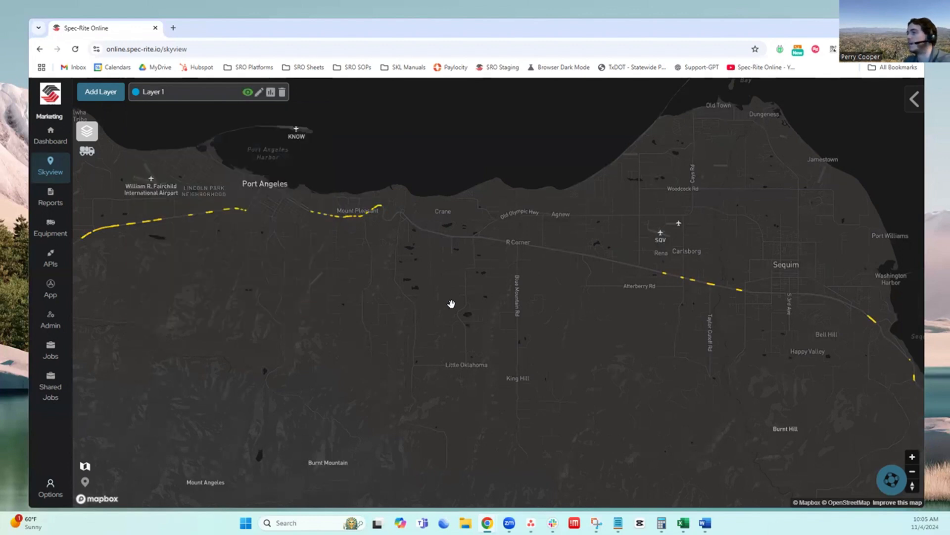
scroll(456, 303, down, 1)
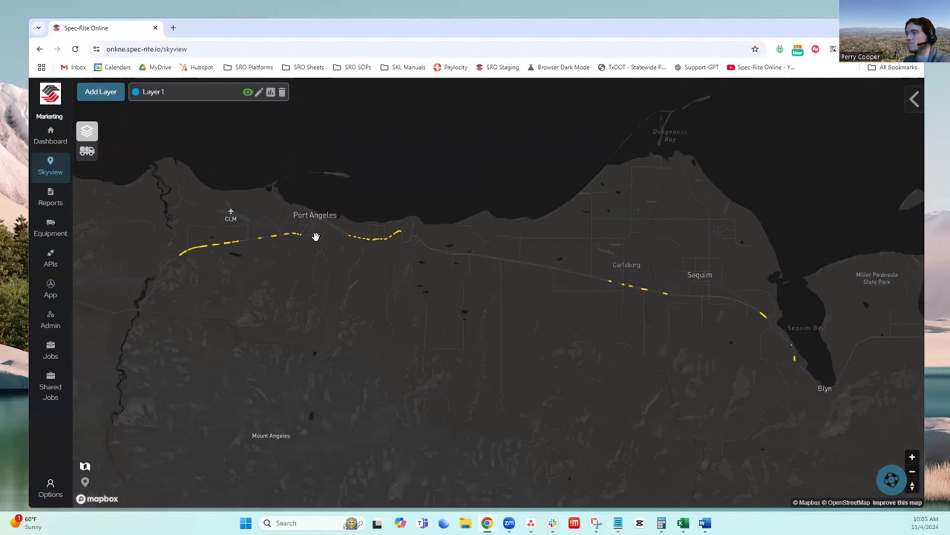
click(258, 92)
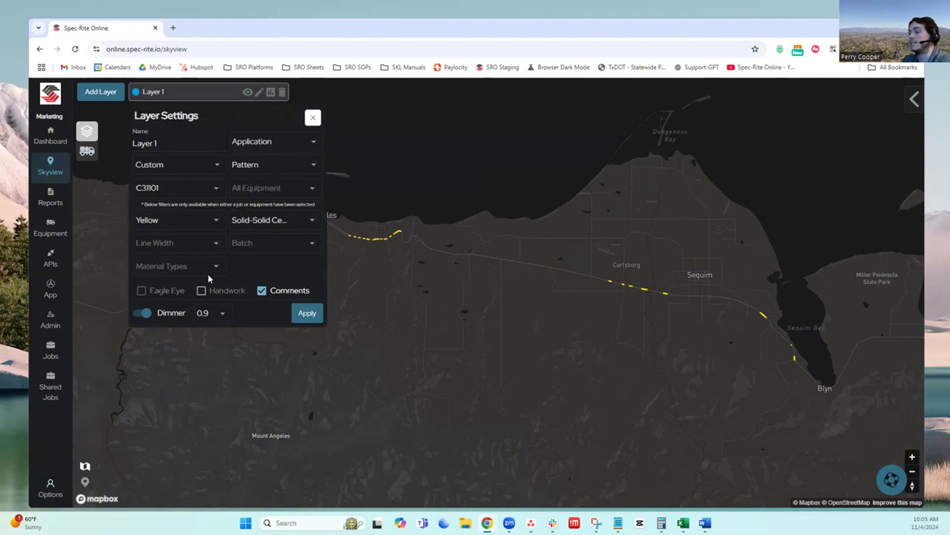
click(315, 119)
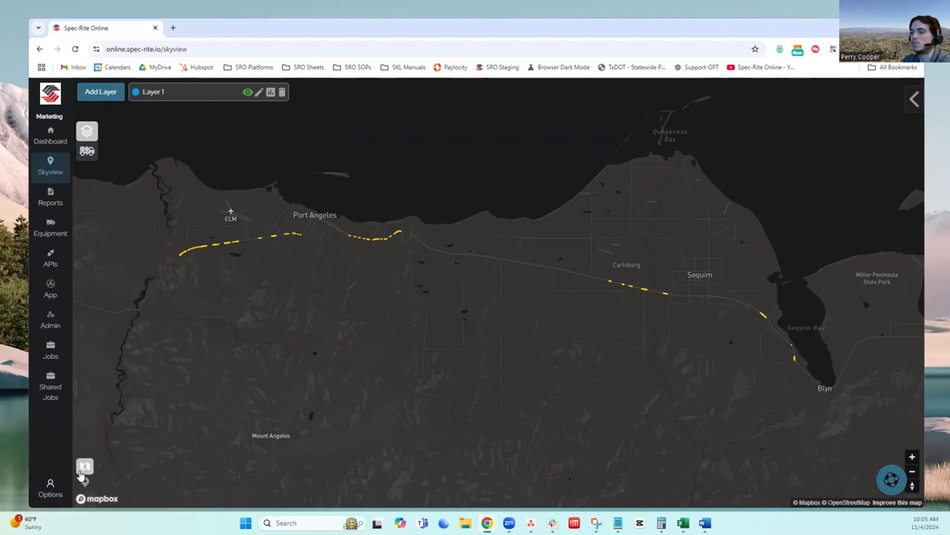